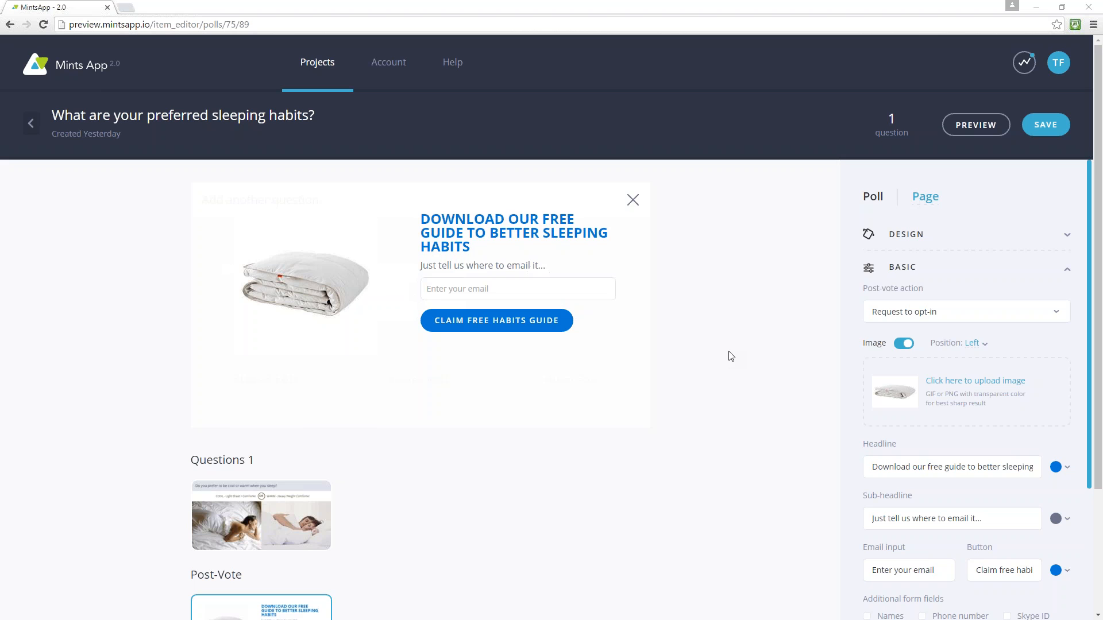
- Open the account's email provider integrations page in a separate browser tab
right_click(394, 64)
click(437, 73)
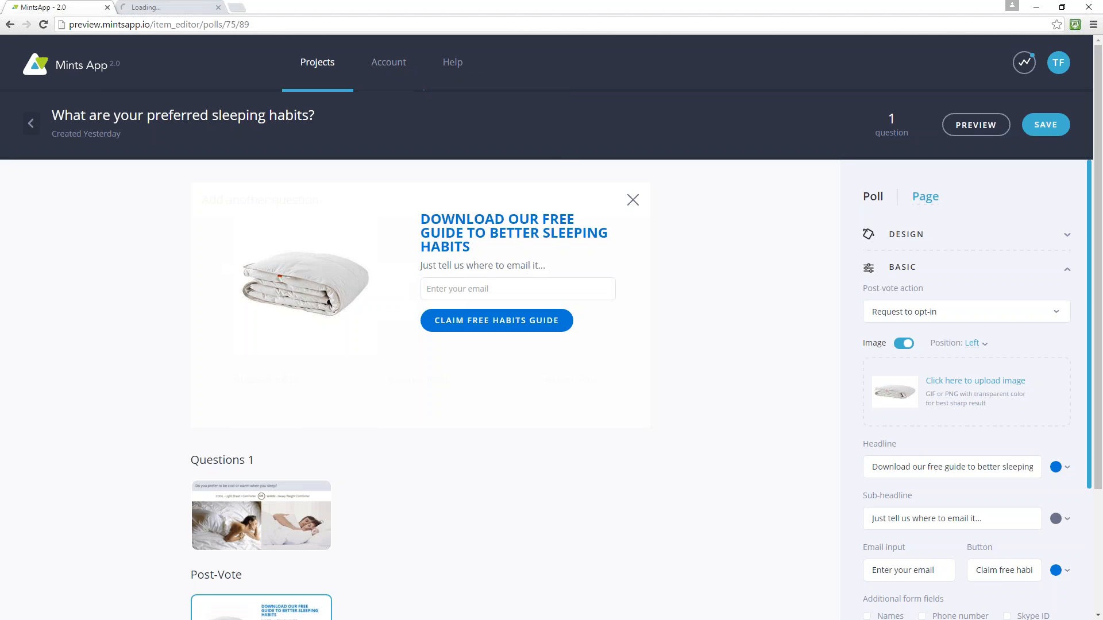
click(152, 8)
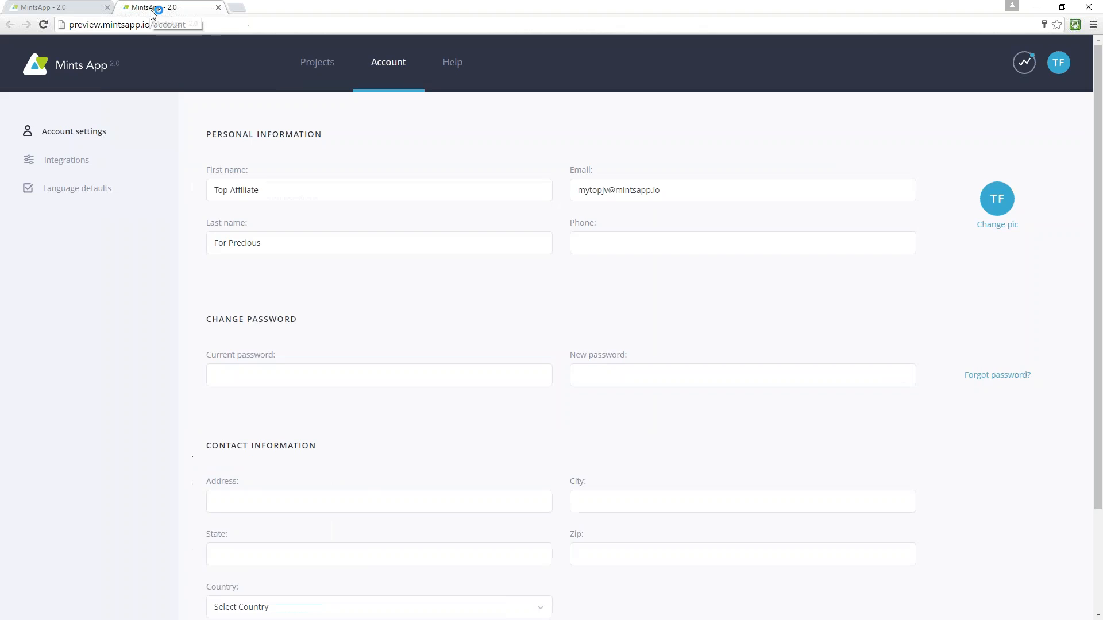
click(67, 159)
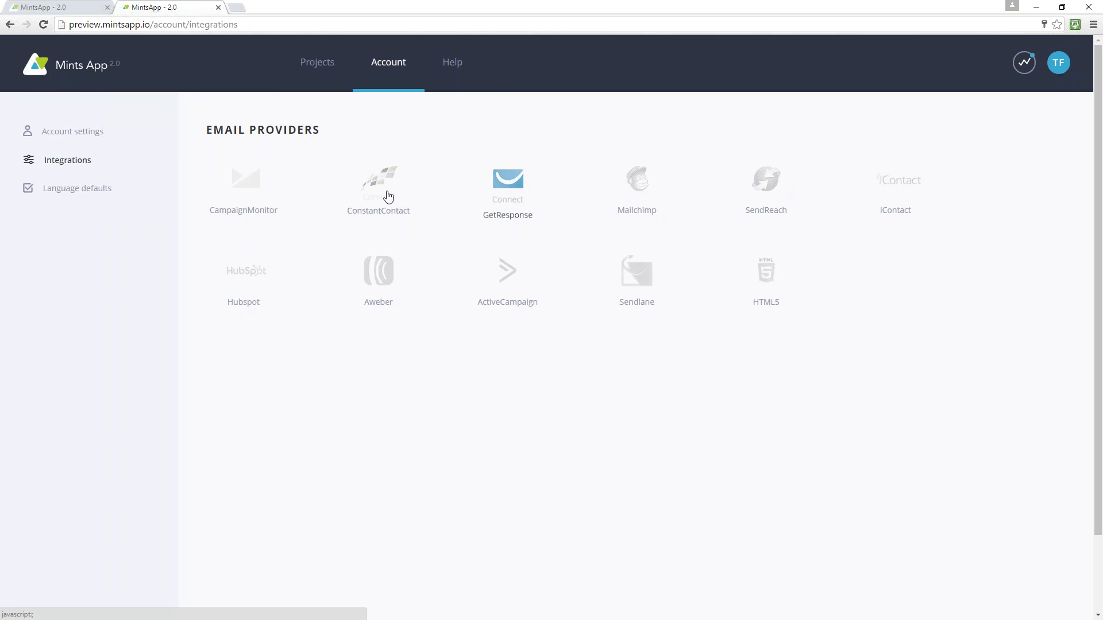
- Examine the GetResponse connection form and its API key help page, and close both without connecting
click(507, 182)
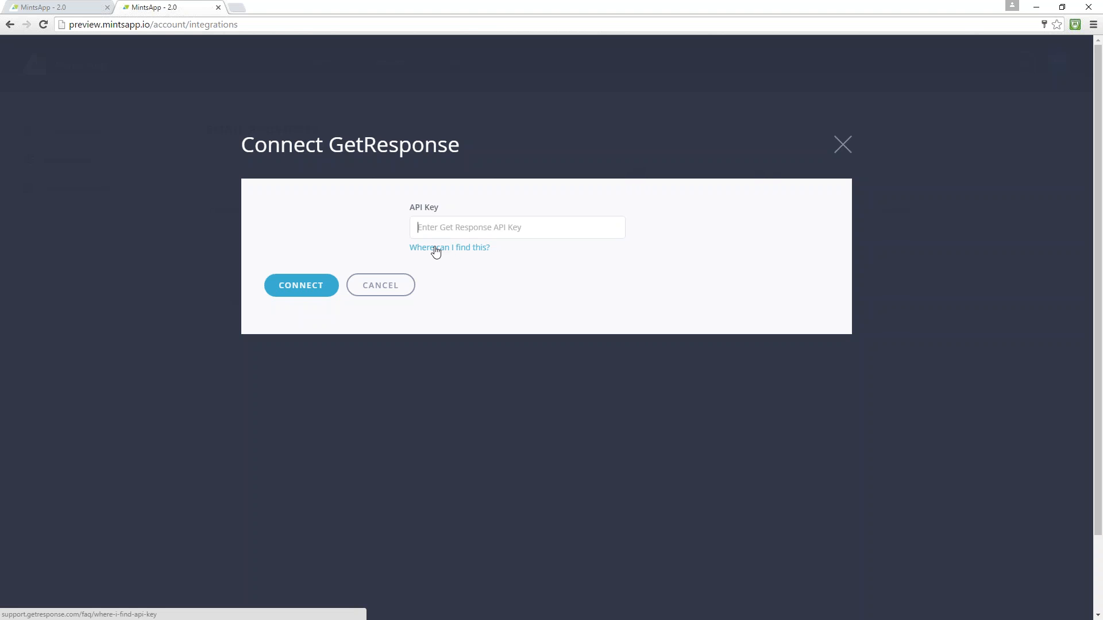
click(442, 253)
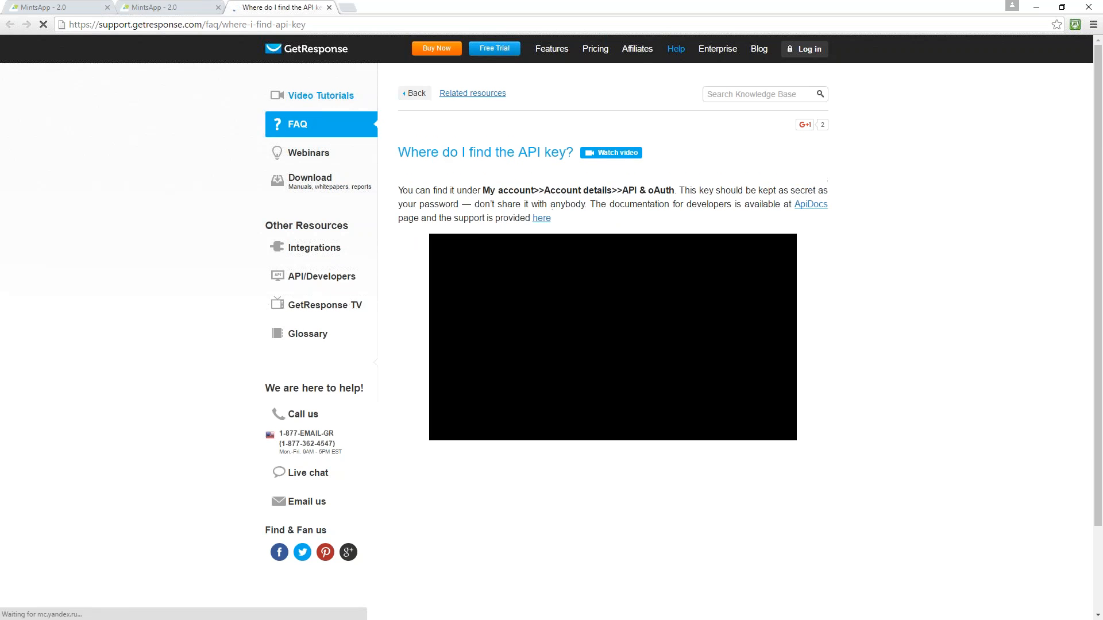
click(329, 7)
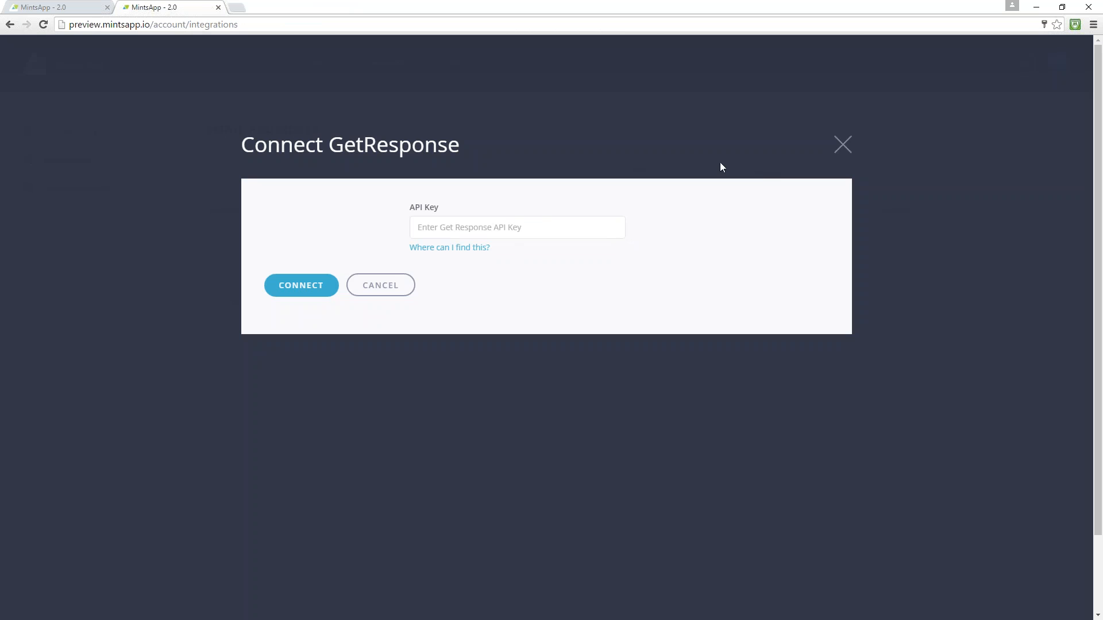
click(843, 148)
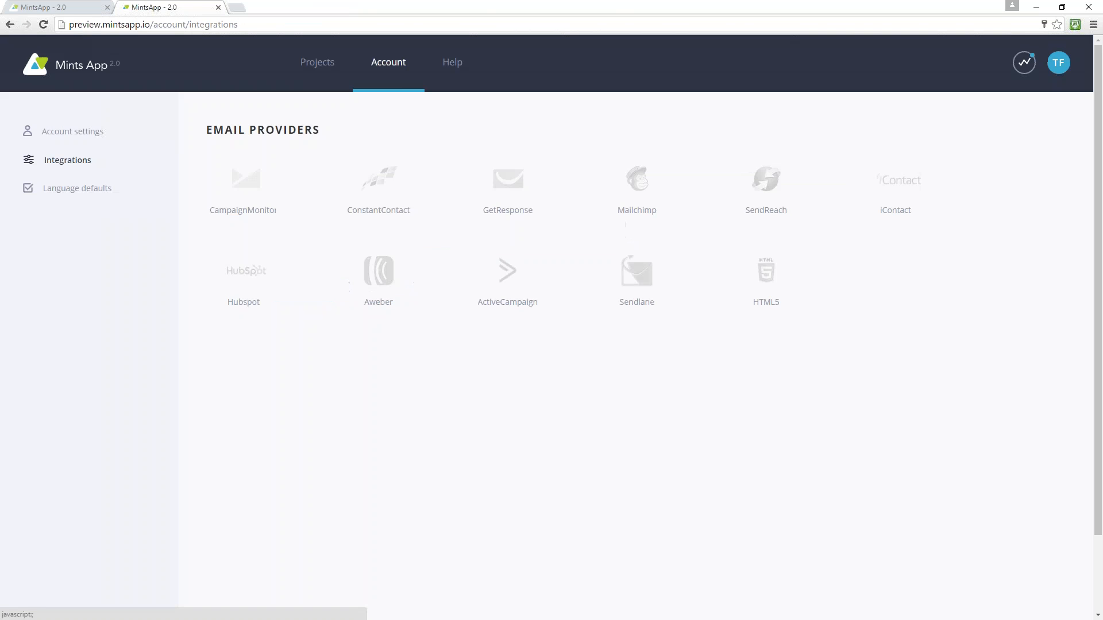
click(508, 183)
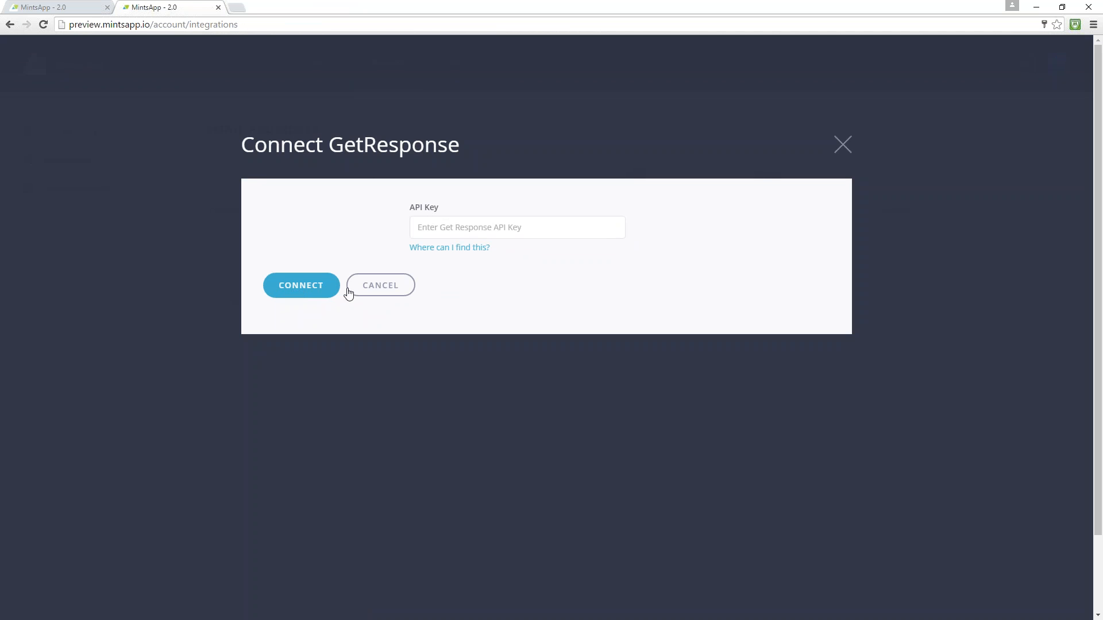
click(842, 147)
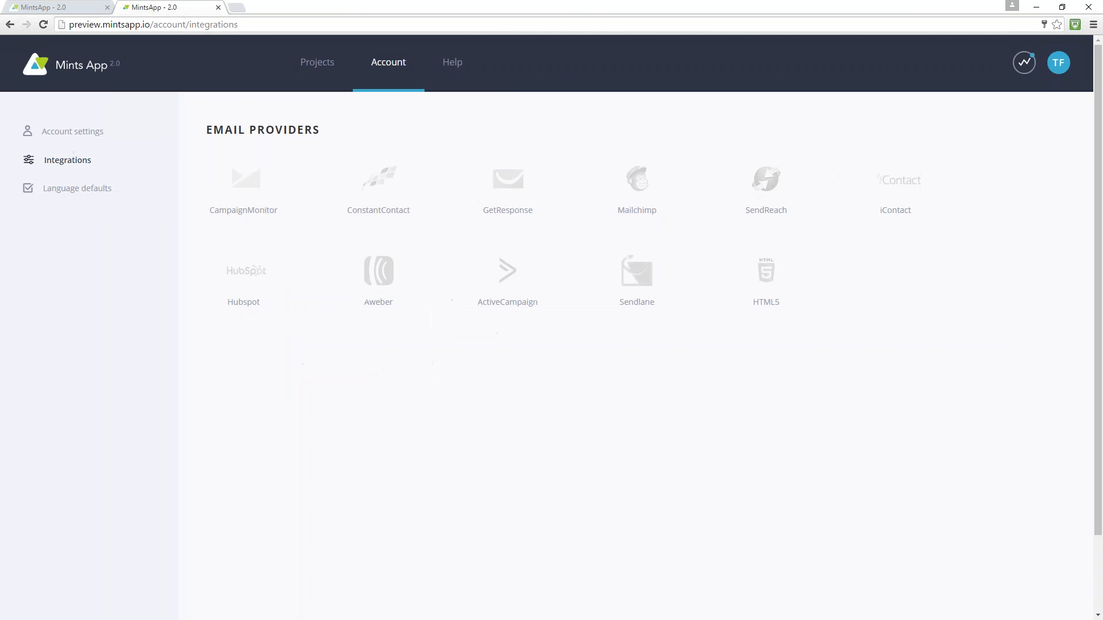
- Return to the sleeping habits poll editor and choose Request to opt-in as the post-vote action
click(63, 7)
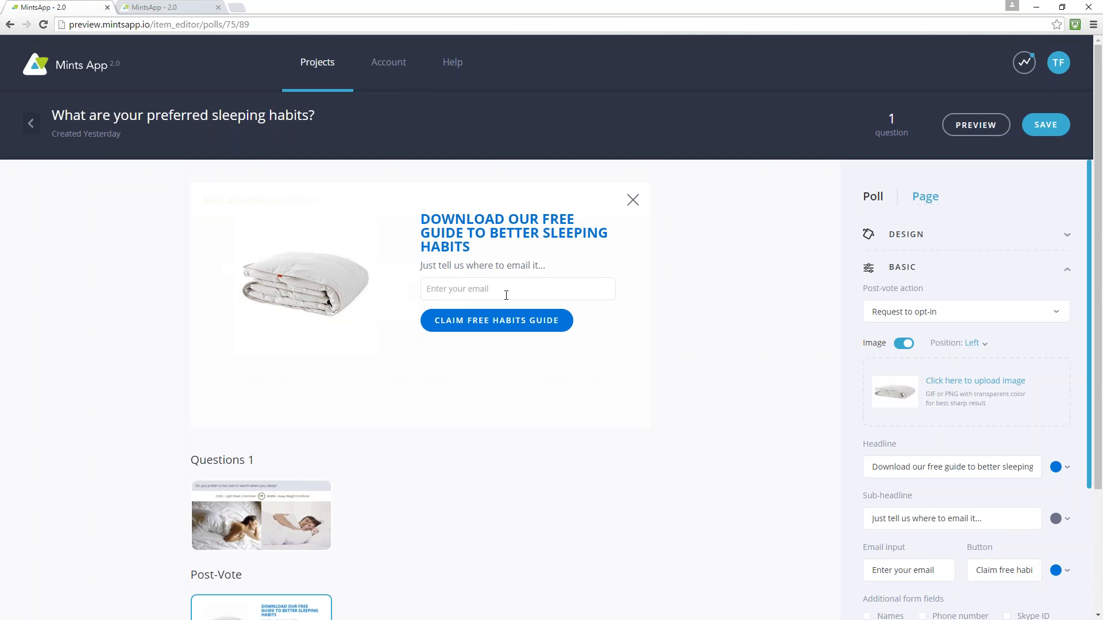
click(894, 313)
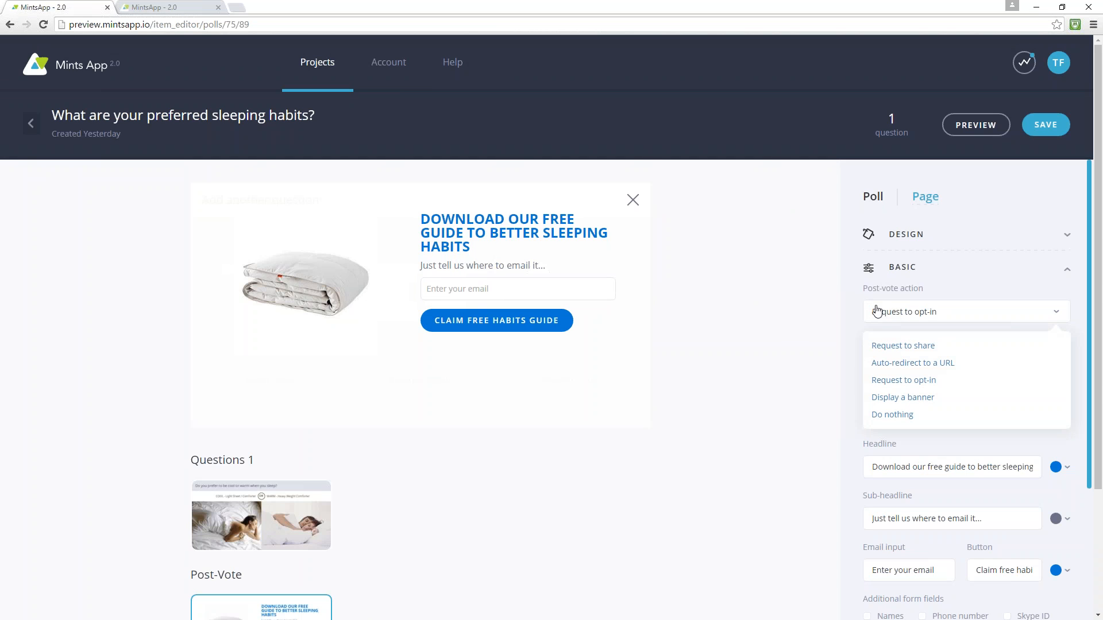
click(877, 312)
click(897, 313)
click(918, 315)
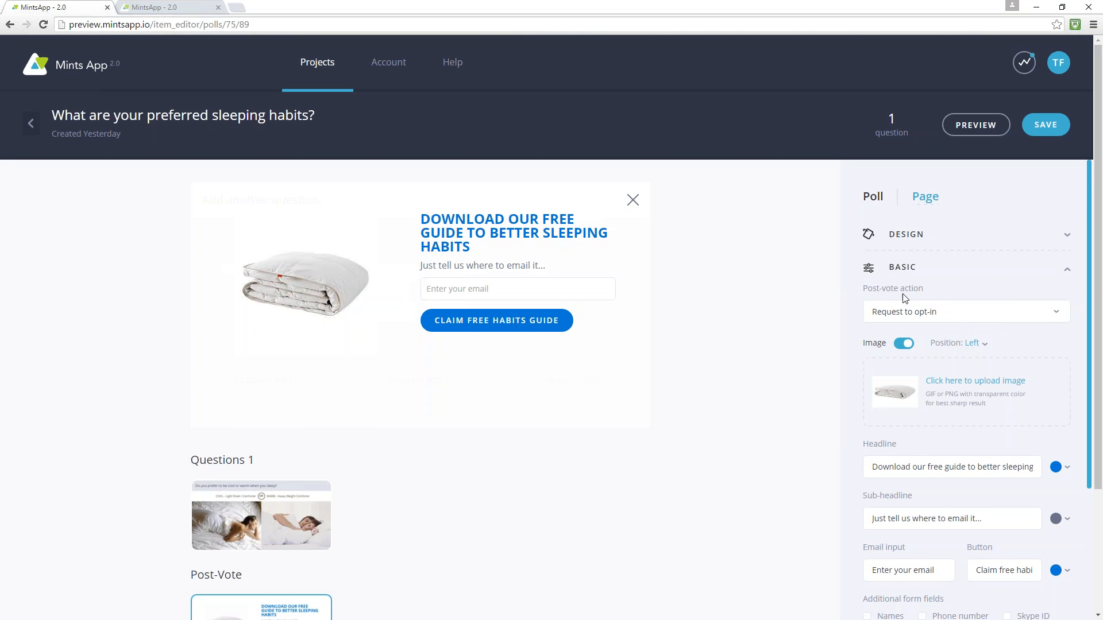
click(883, 313)
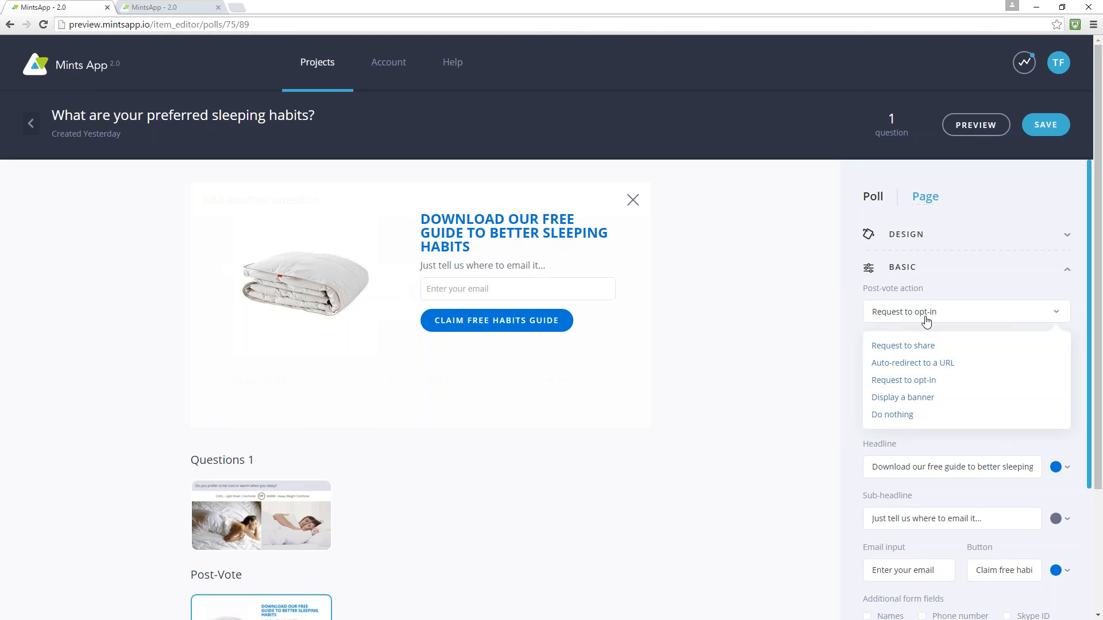
click(904, 380)
- Review the available post-vote actions and the opt-in form in the poll preview
mouse_move(907, 313)
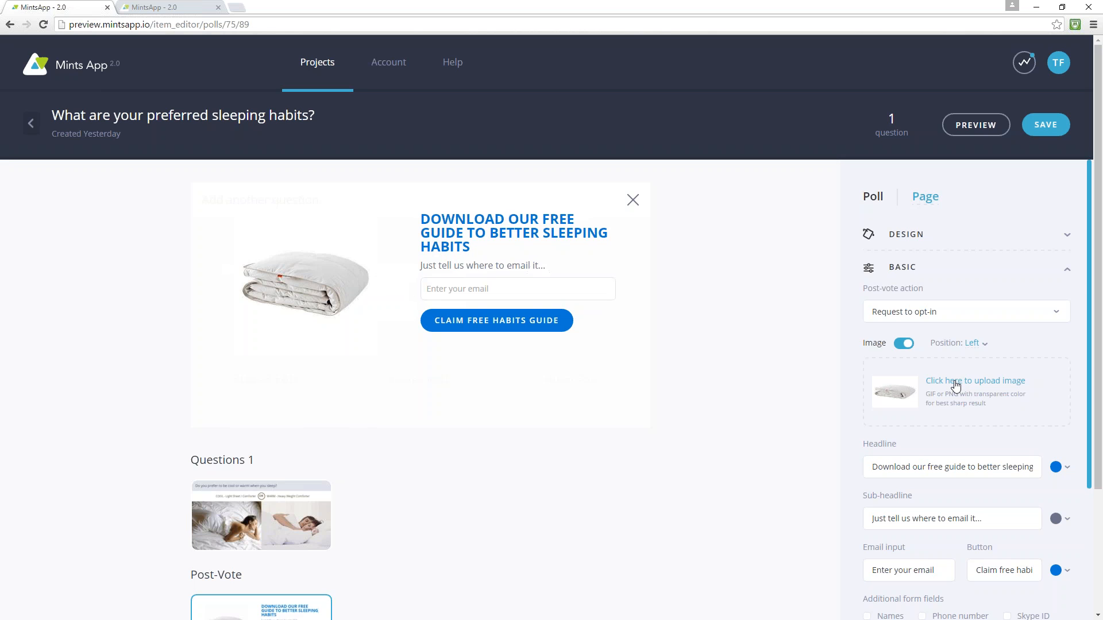
click(916, 313)
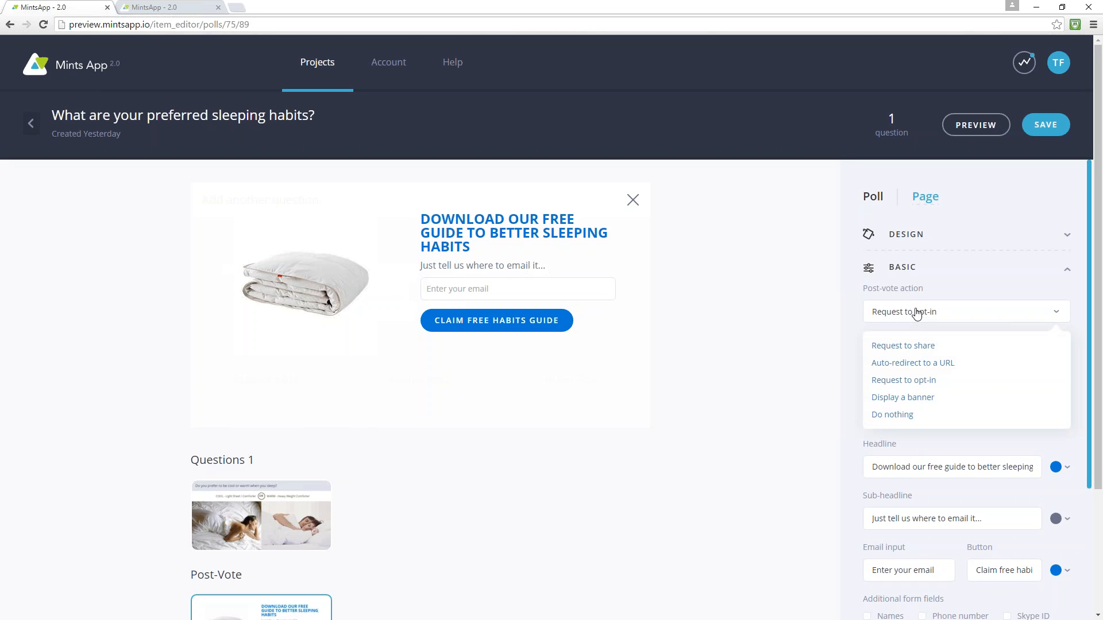
click(801, 307)
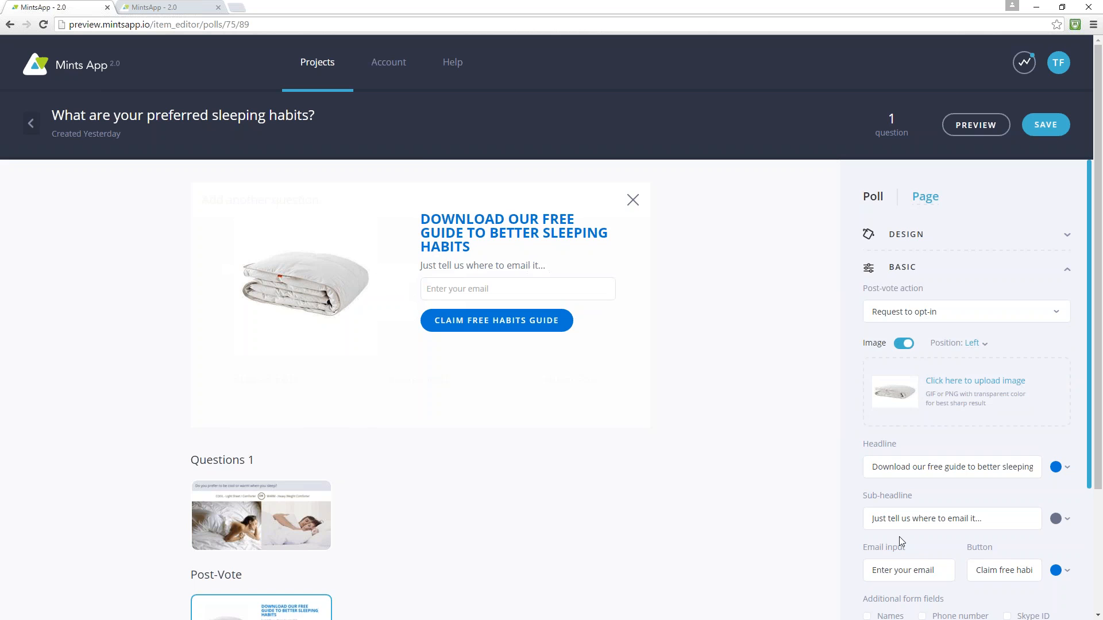
scroll(677, 385, down, 1)
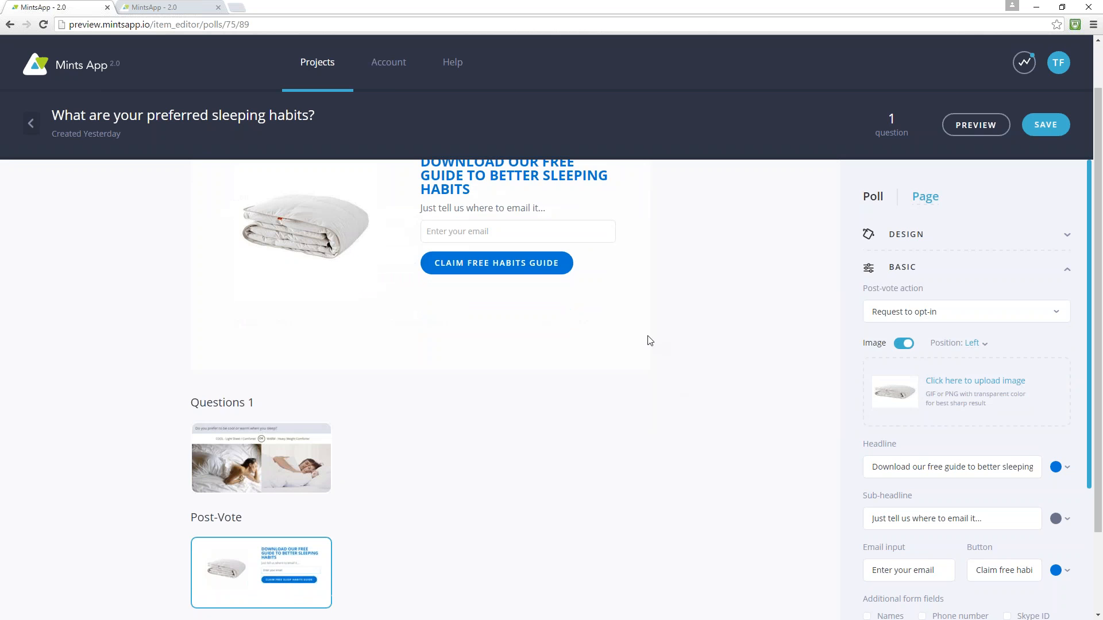
scroll(650, 341, up, 1)
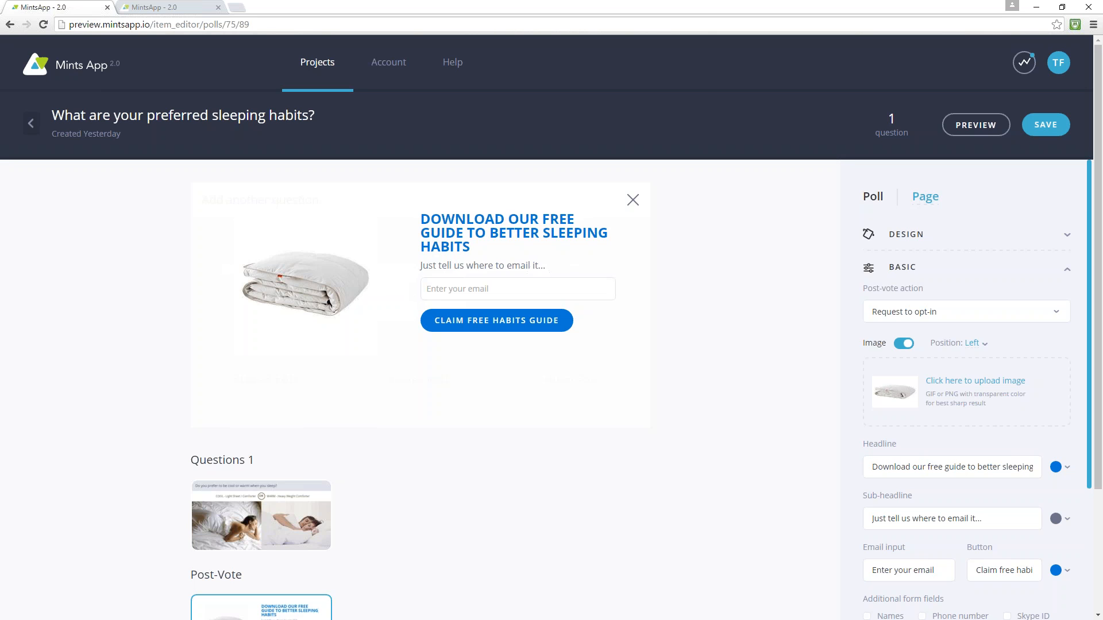
click(435, 288)
click(913, 315)
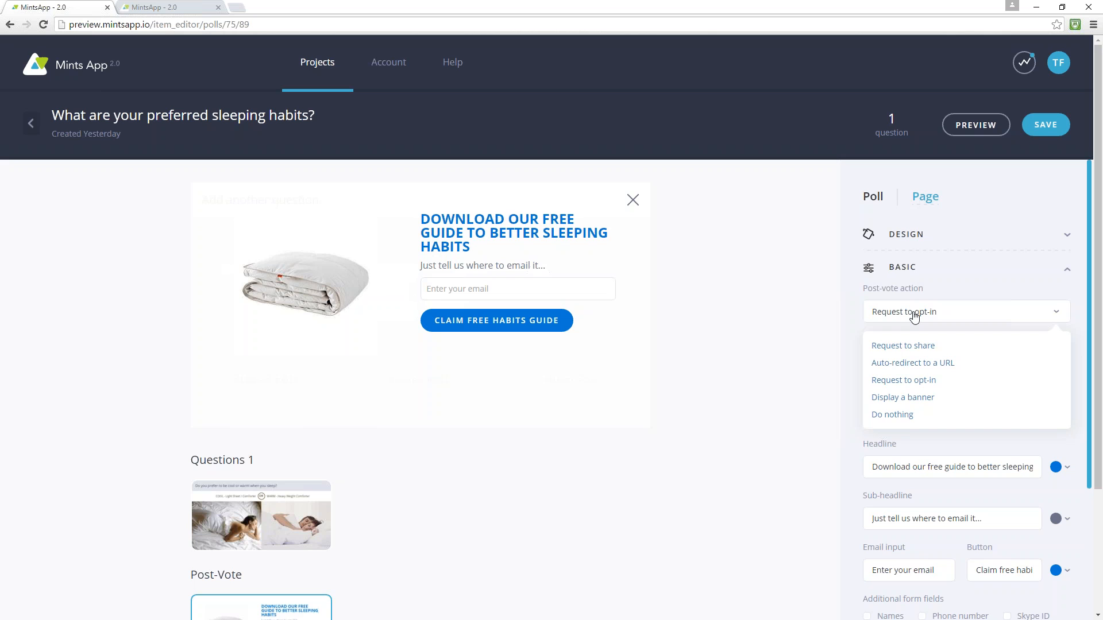
click(914, 317)
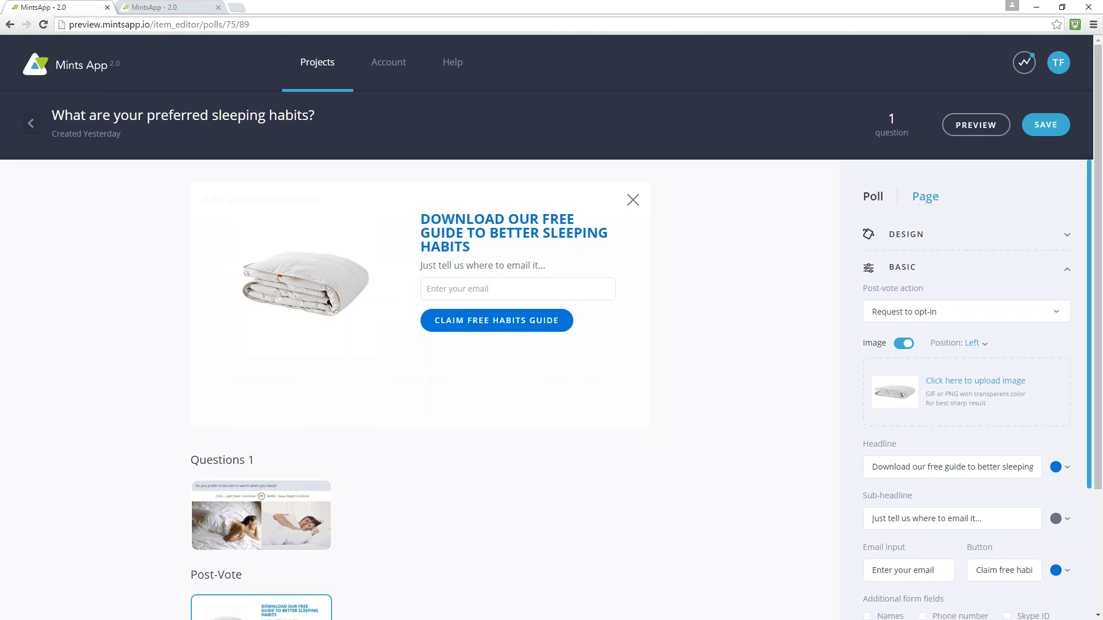
click(889, 315)
click(931, 315)
click(899, 317)
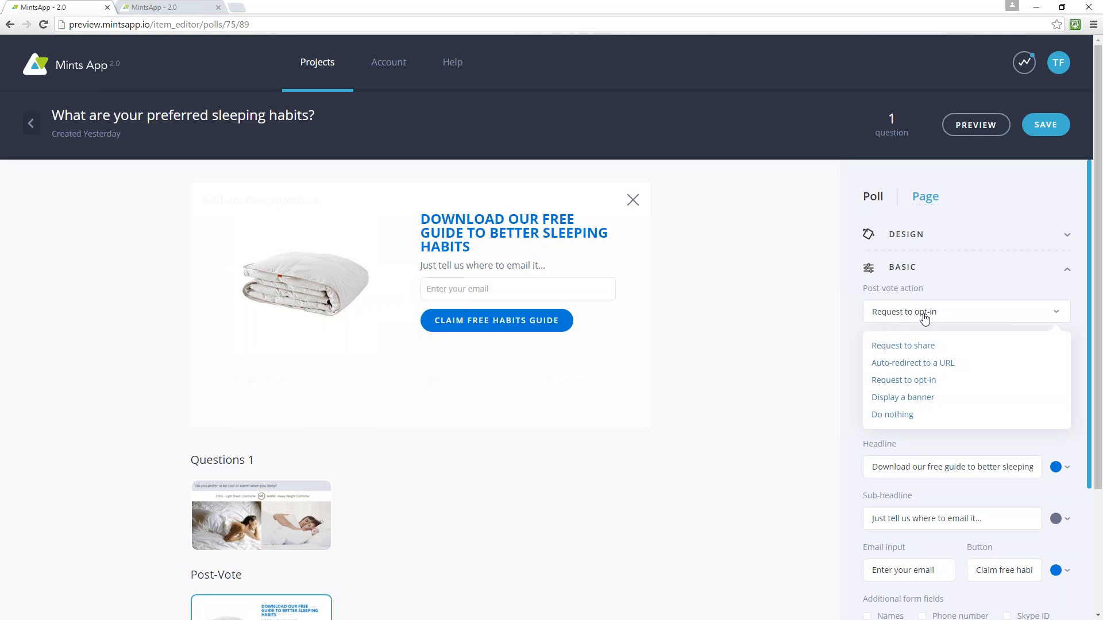
click(922, 316)
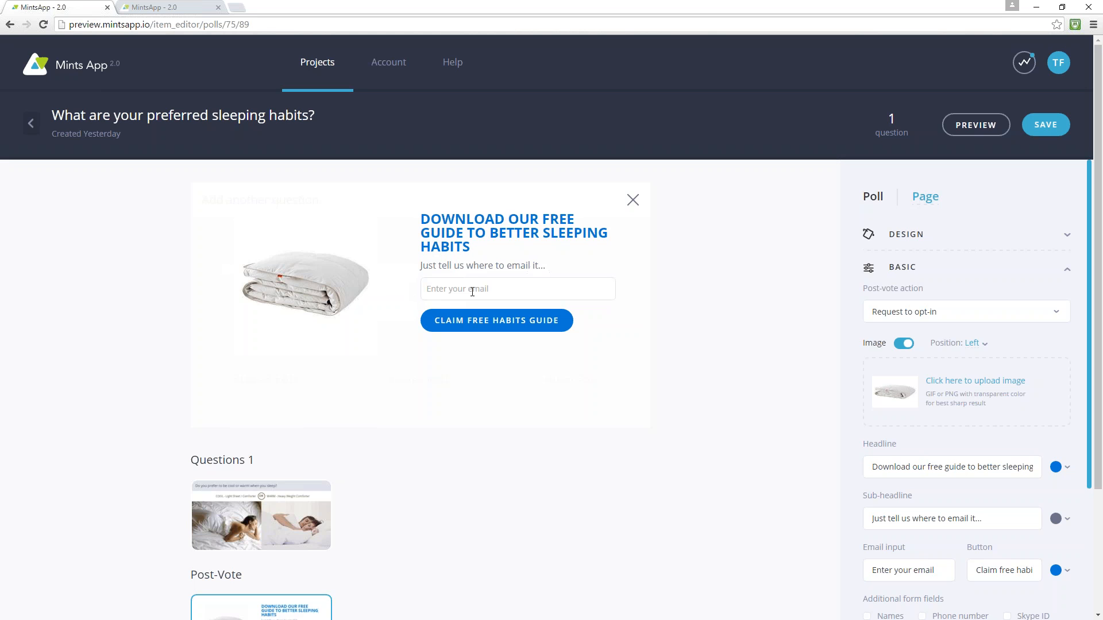
- Set the poll's post-vote action to Auto-redirect to a URL
click(895, 315)
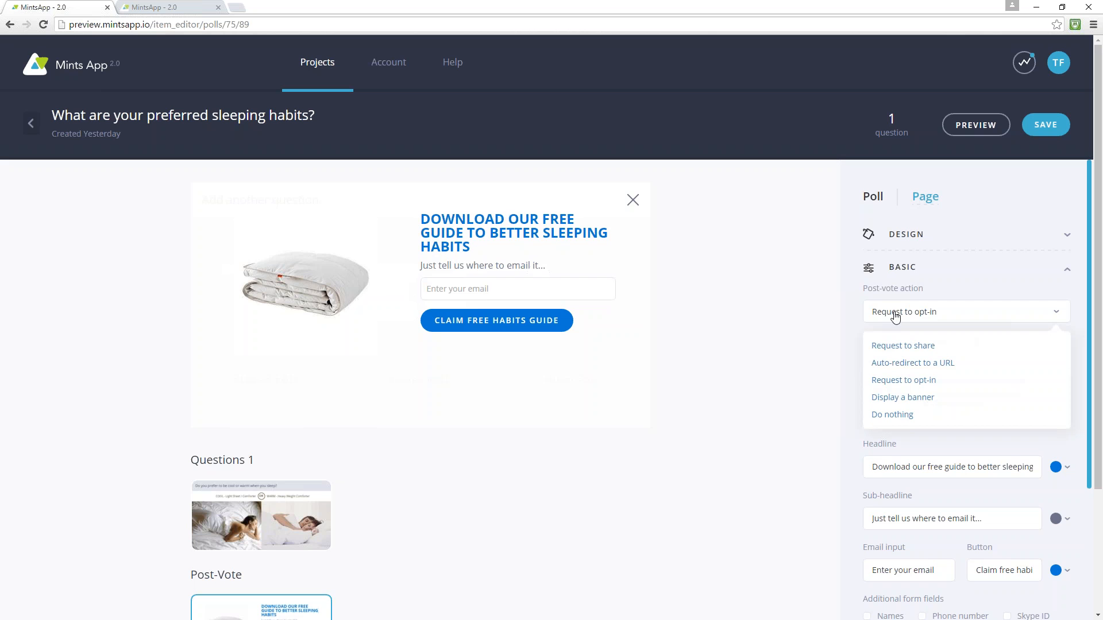
click(887, 365)
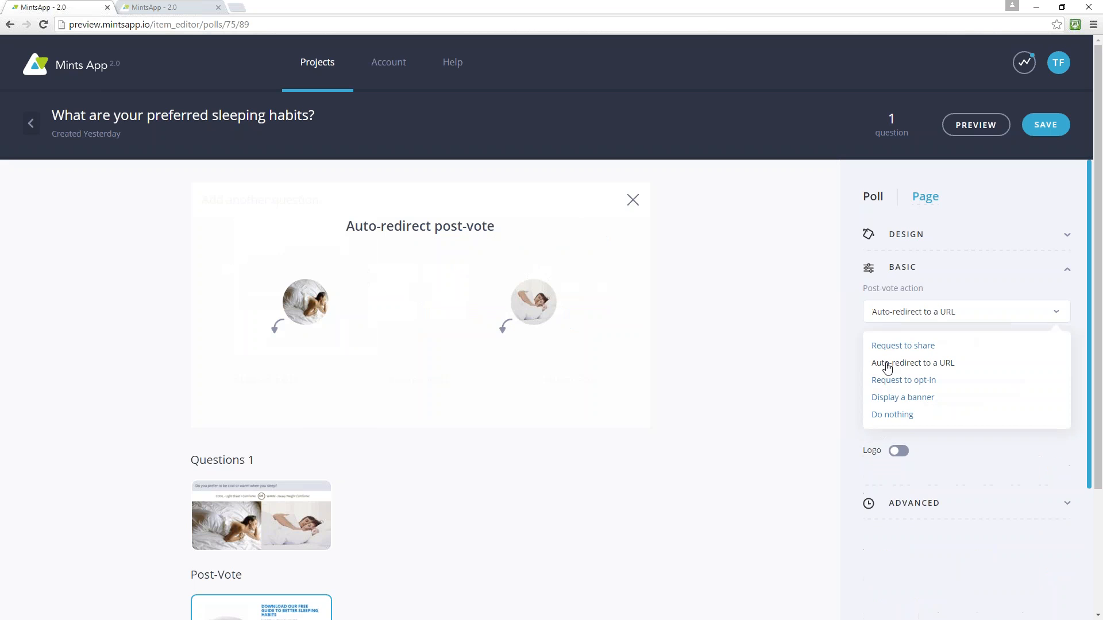
click(899, 317)
click(885, 323)
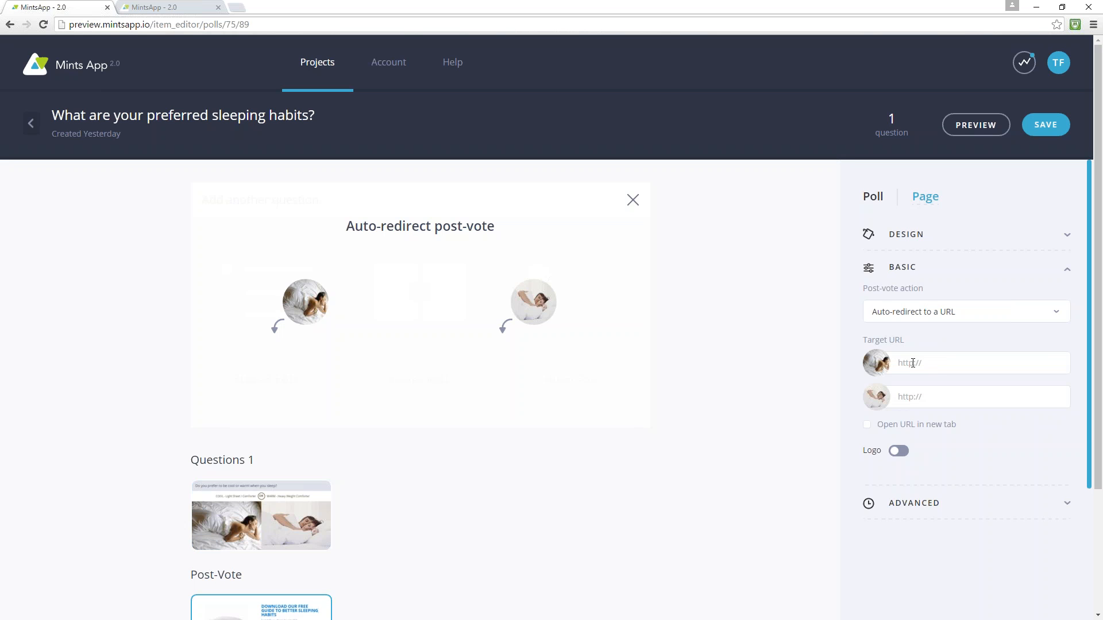
click(888, 313)
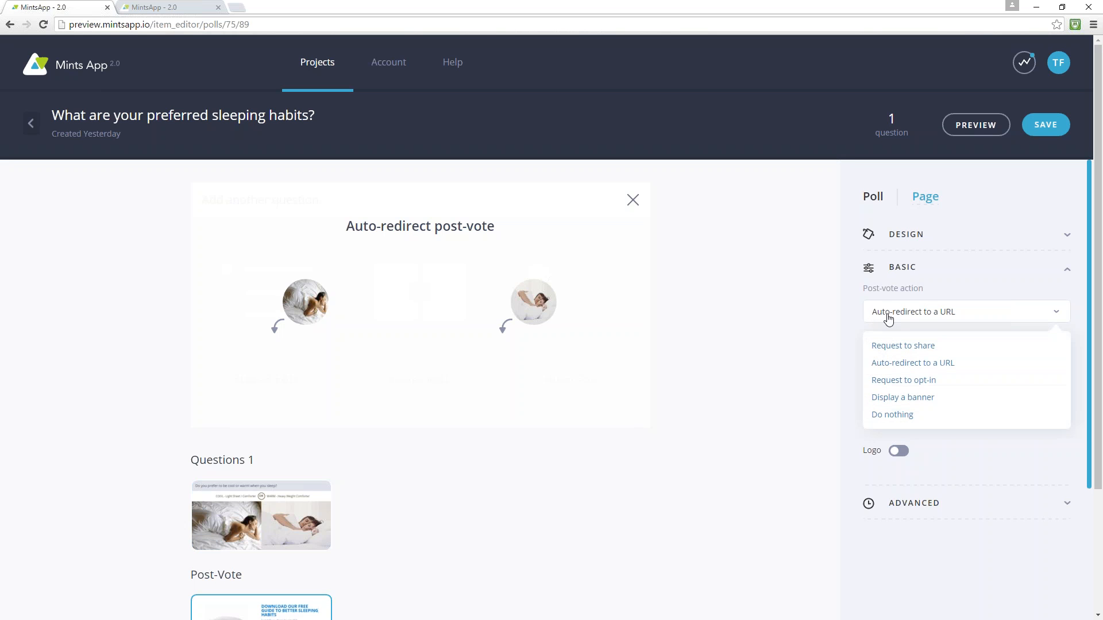
click(912, 362)
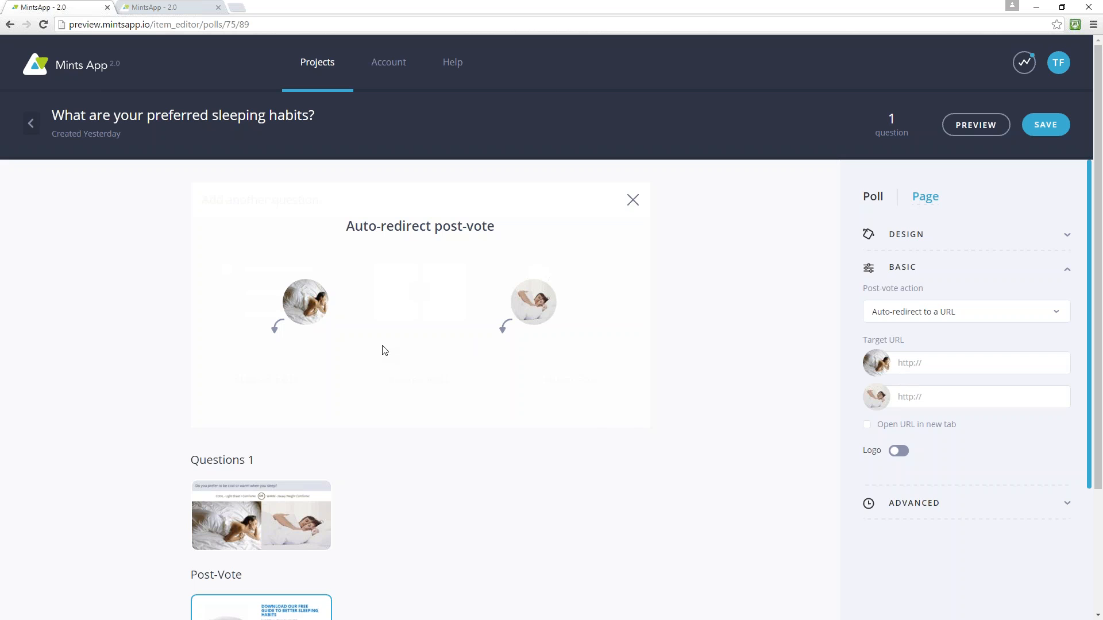
click(879, 315)
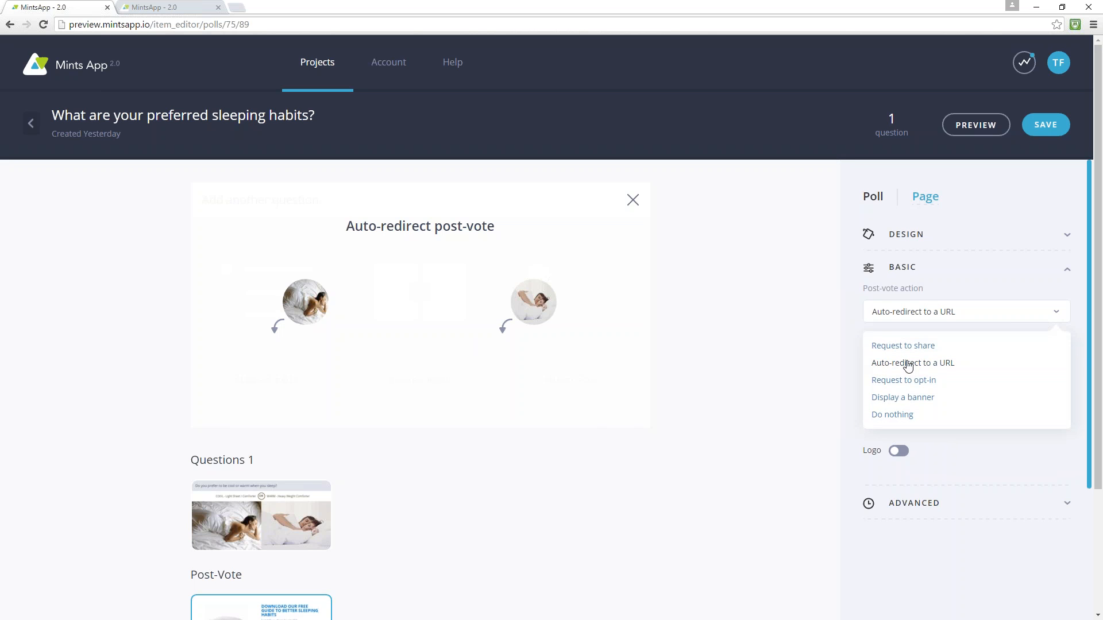
click(666, 439)
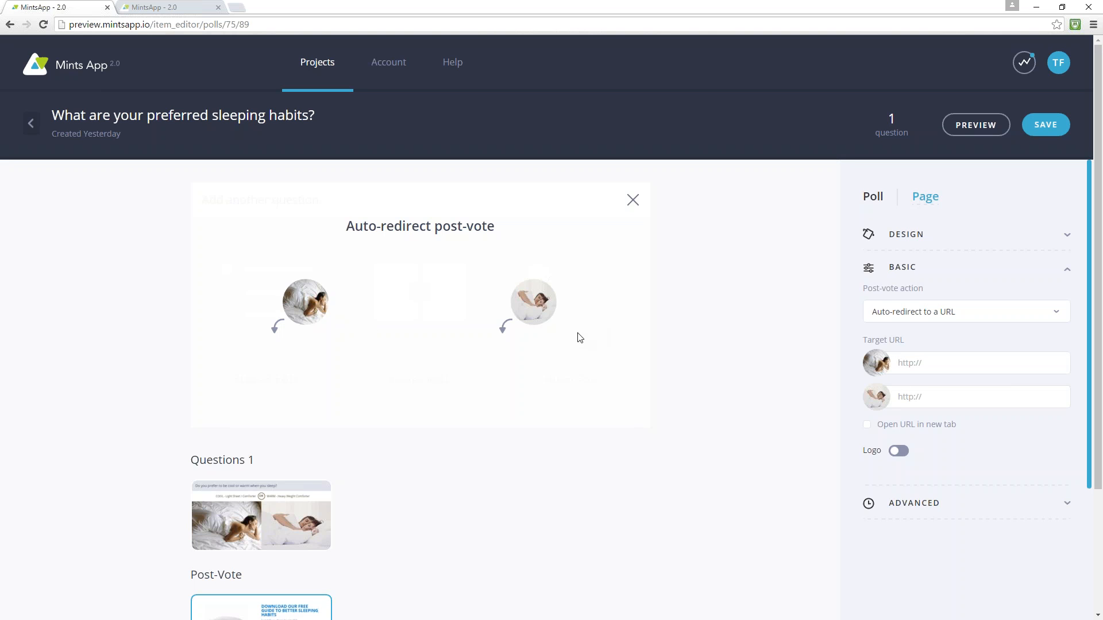
click(919, 312)
click(912, 361)
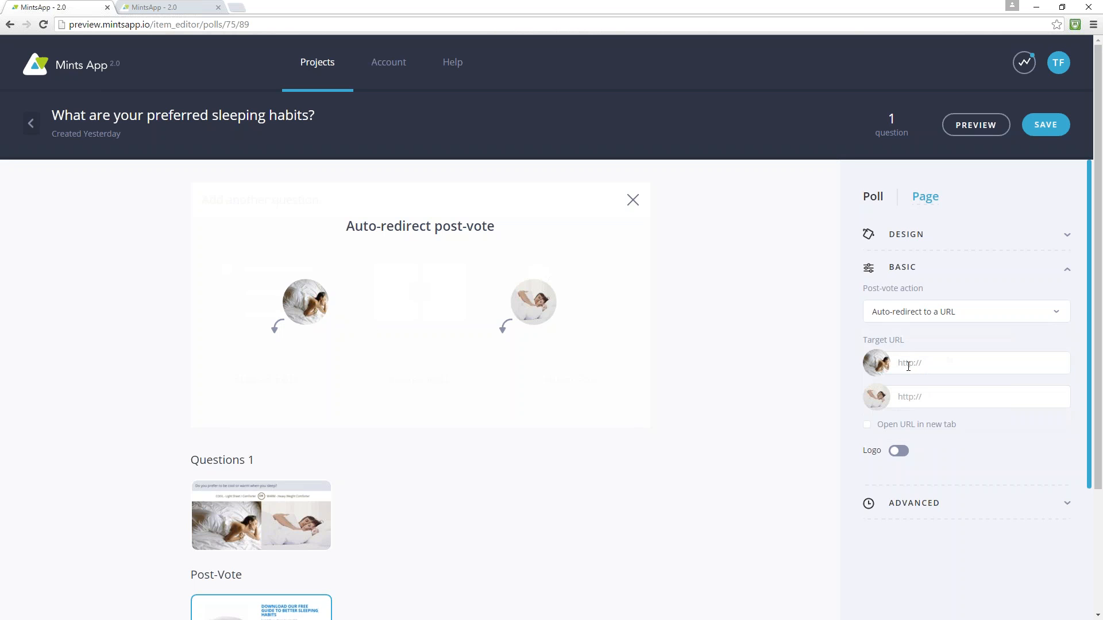